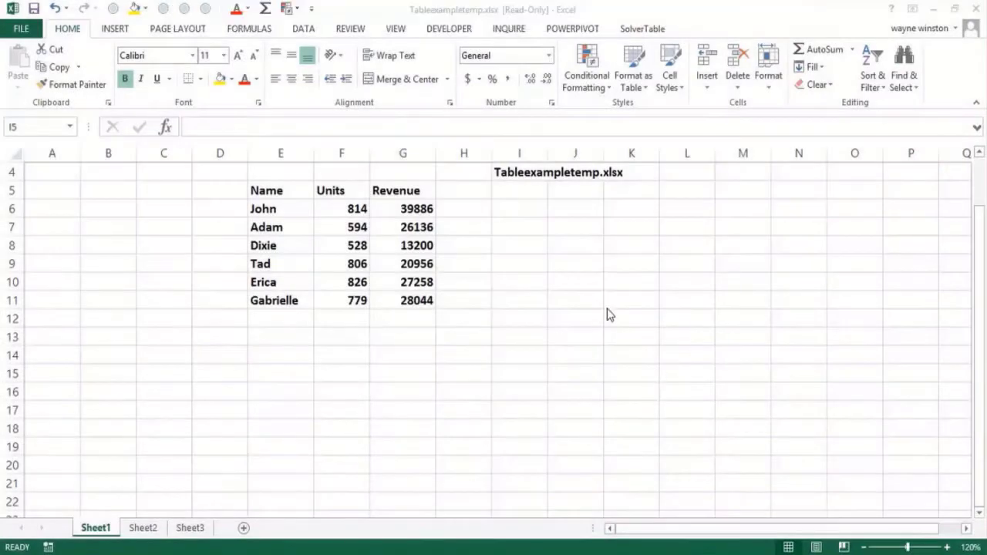
left_click(571, 245)
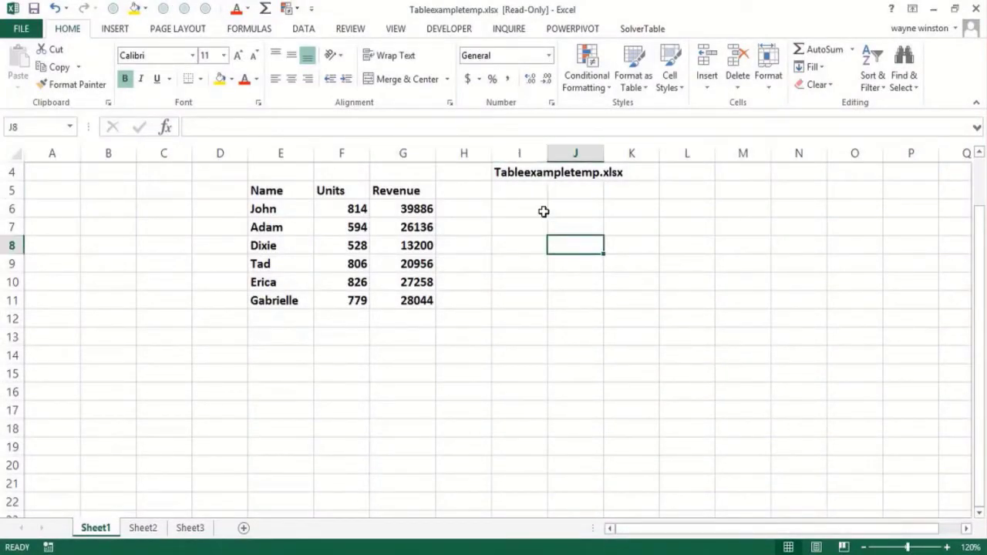
left_click(530, 189)
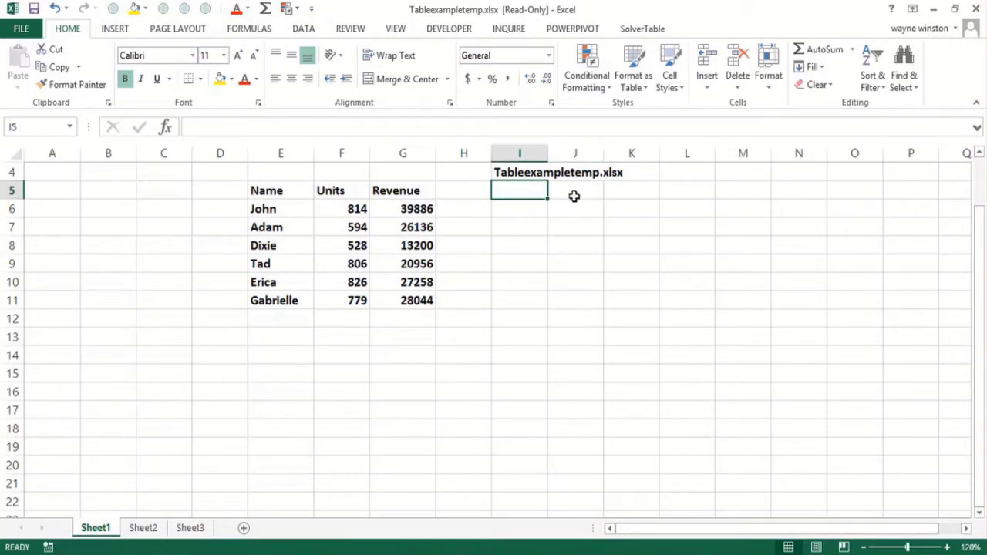
left_click(480, 376)
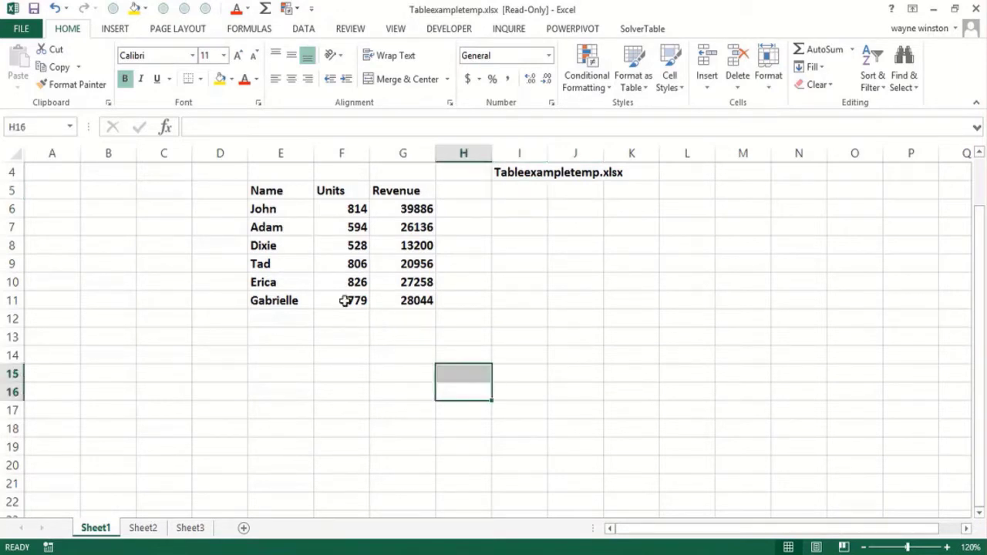
left_click(279, 213)
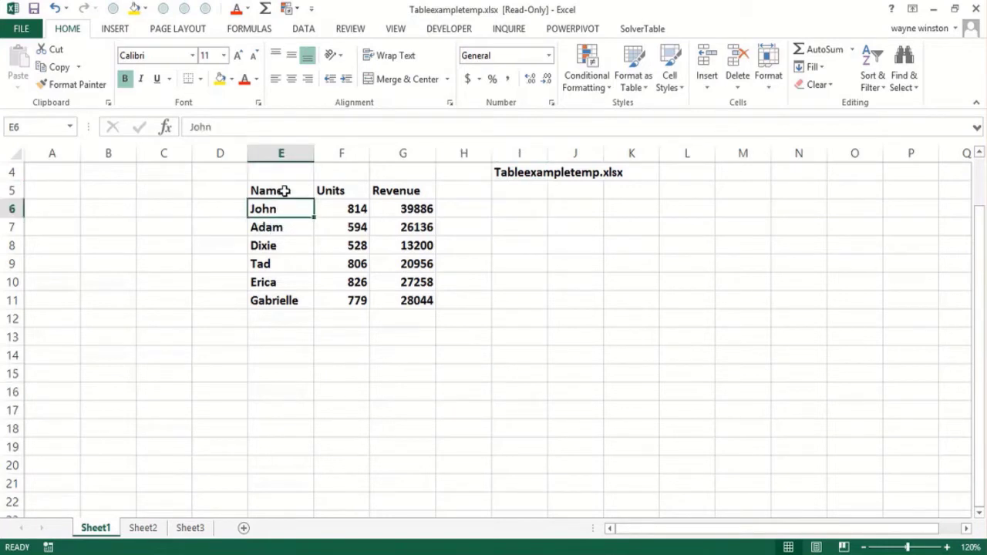
left_click(359, 299)
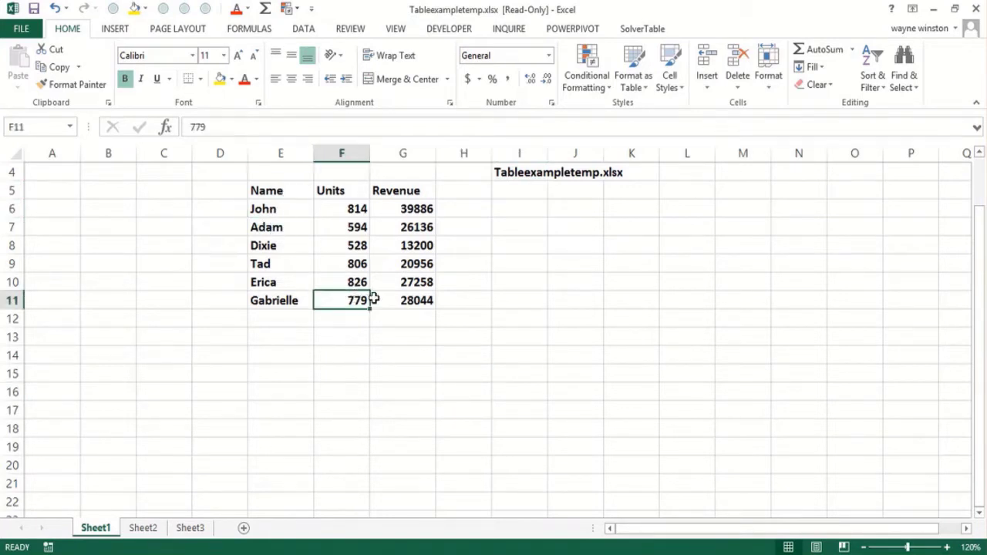
left_click(406, 300)
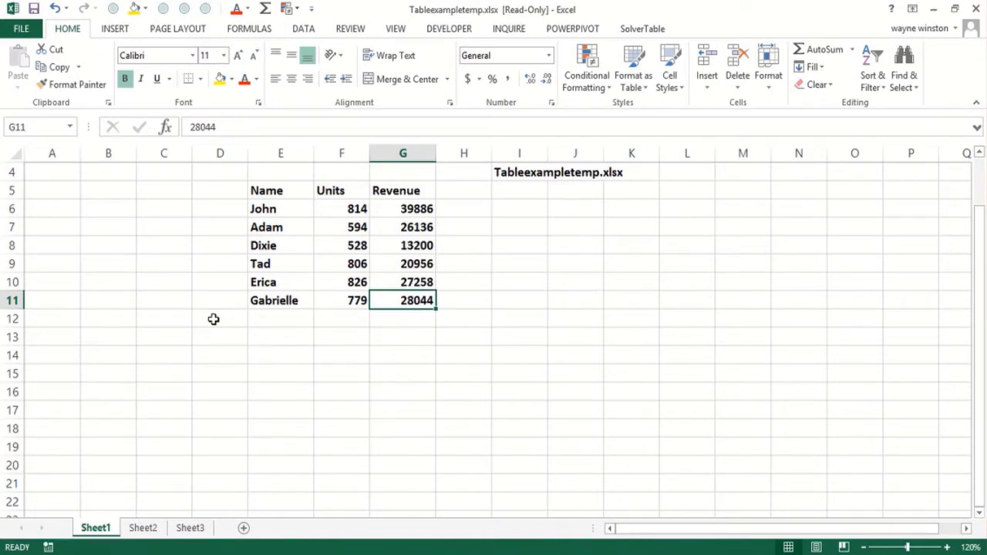
- Enter the note "If you make data a table" in cell J6
left_click(581, 215)
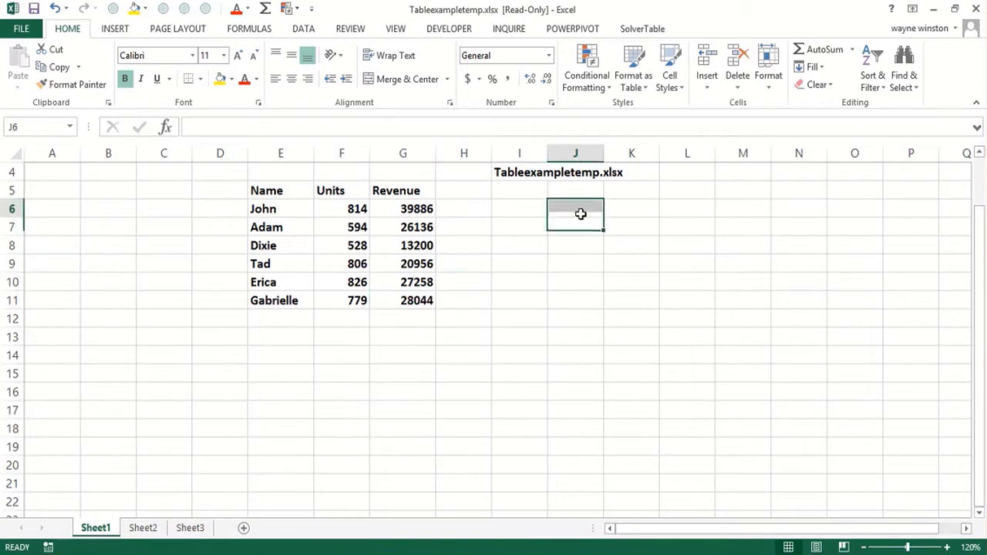
type("If yoou")
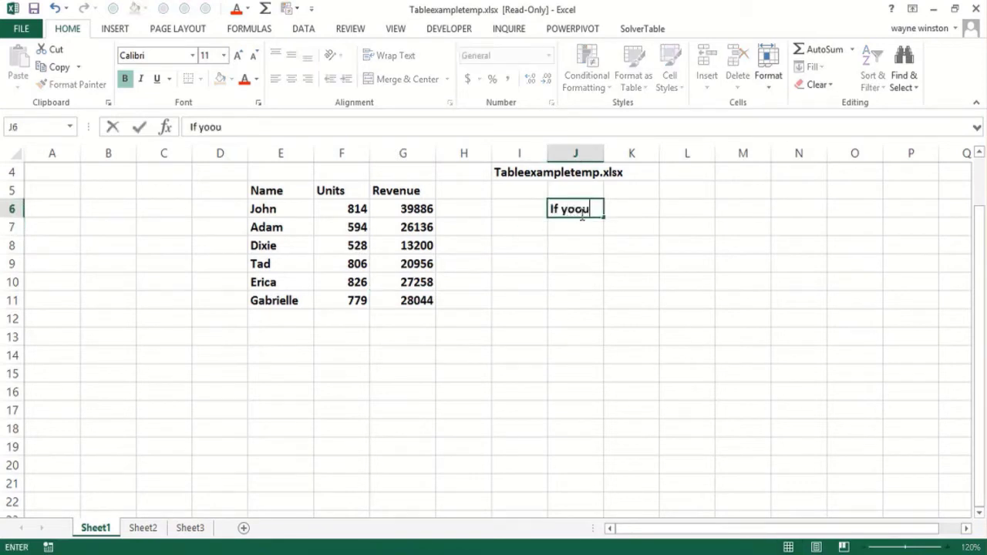
type(" mak")
key("BackSpace")
key("BackSpace")
key("BackSpace")
key("BackSpace")
key("BackSpace")
key("BackSpace")
key("BackSpace")
type("ou make data ")
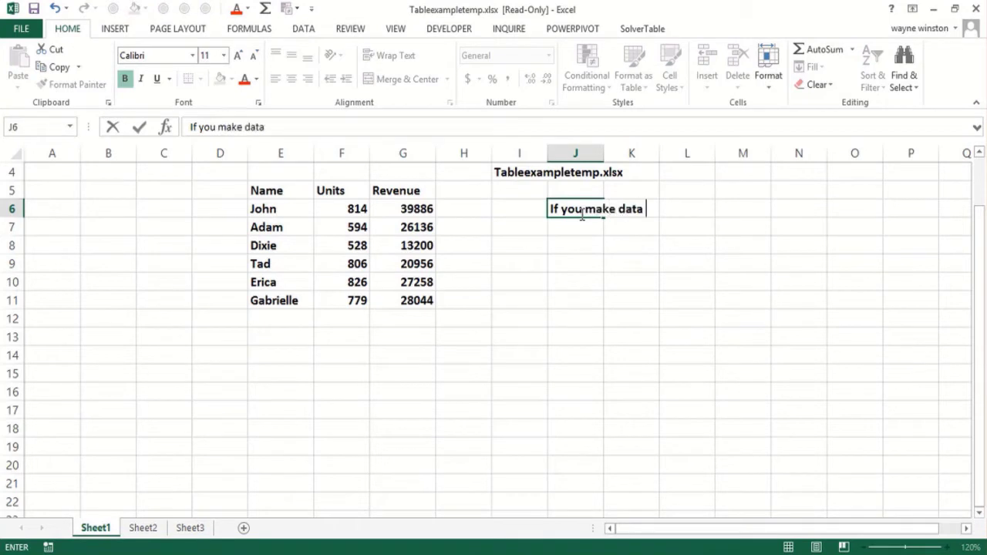
type(" a tabl")
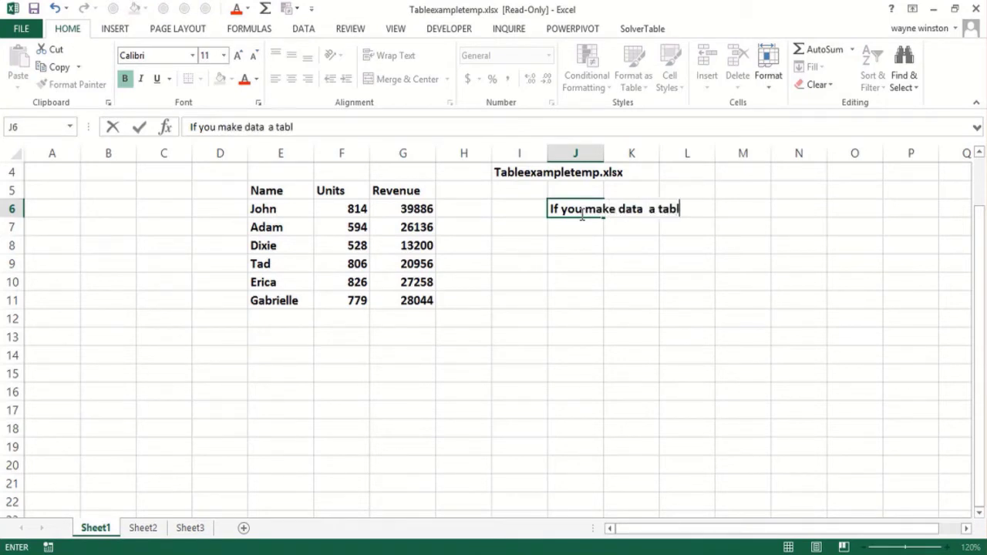
type("e")
key("Return")
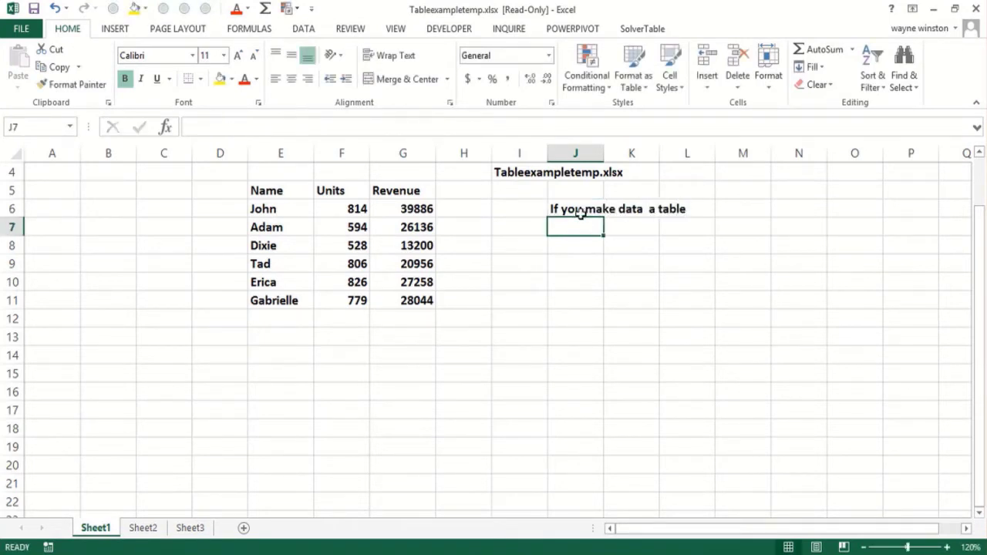
- Continue the note in cell J7 with "(by Control +T or Insert Table)"
type("(by con")
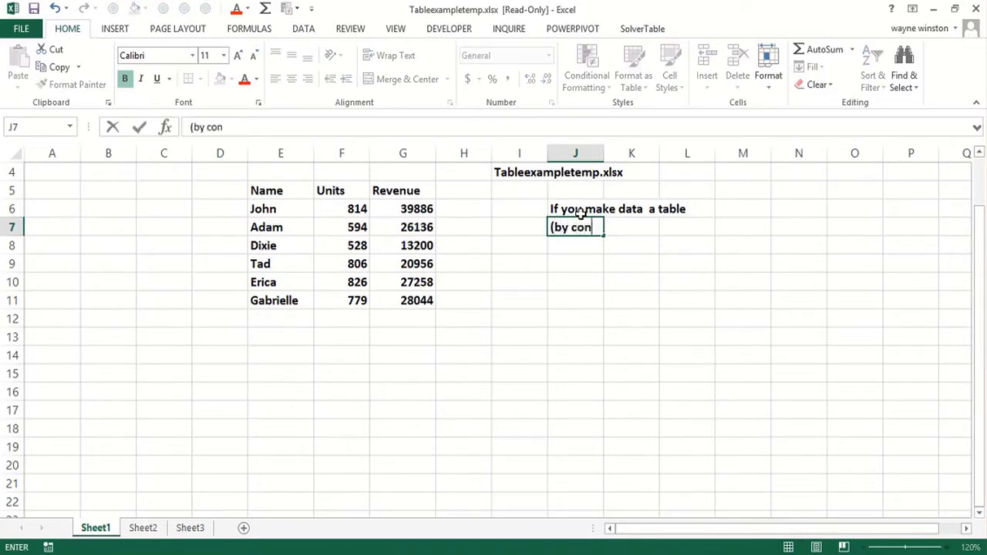
type("rol")
key("BackSpace")
key("BackSpace")
key("BackSpace")
key("BackSpace")
key("BackSpace")
key("BackSpace")
type("Colu")
key("BackSpace")
key("BackSpace")
type("ntrol ")
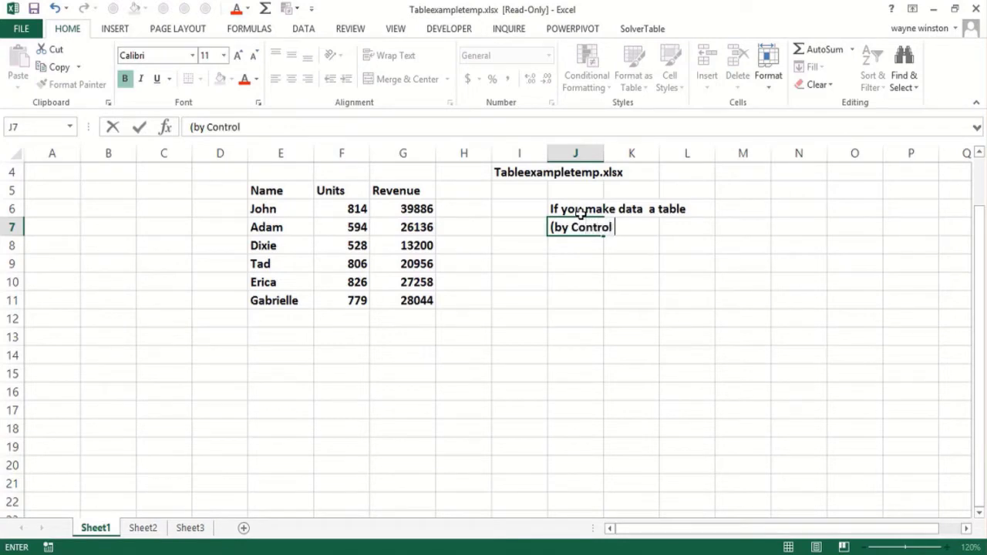
type("+T or Insert Tab")
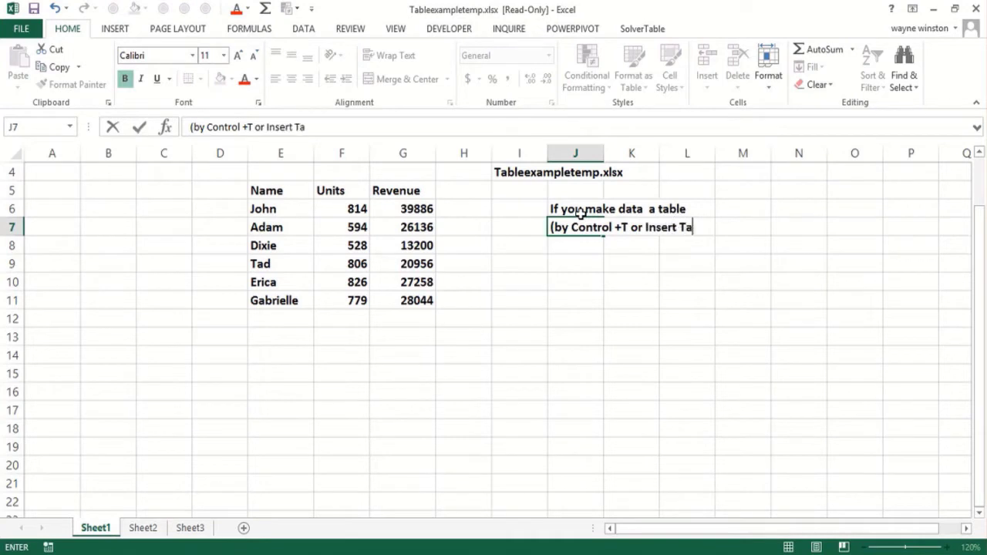
key("BackSpace")
type("ble)")
key("Return")
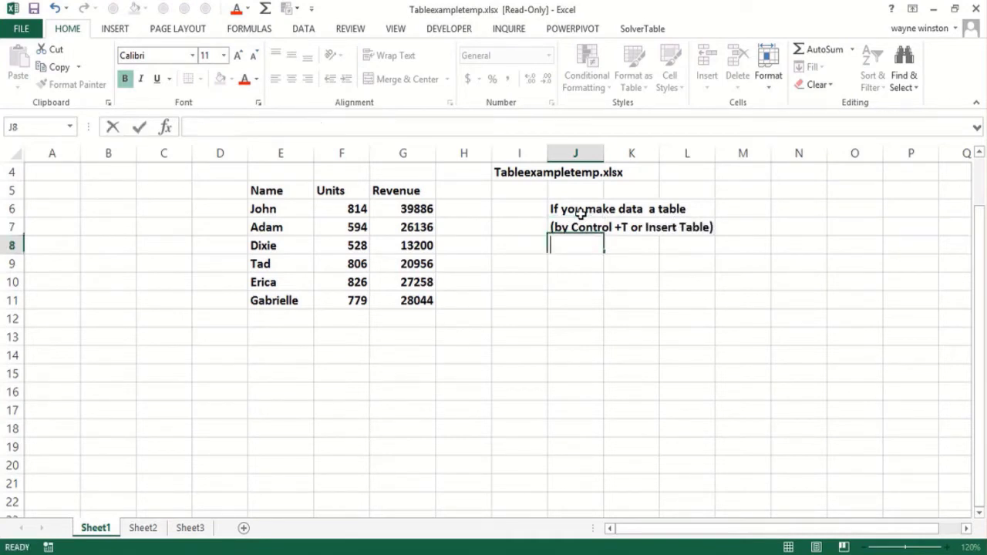
- Continue the note in cell J8 with "then when you add new rows or columns"
type("then when you add ")
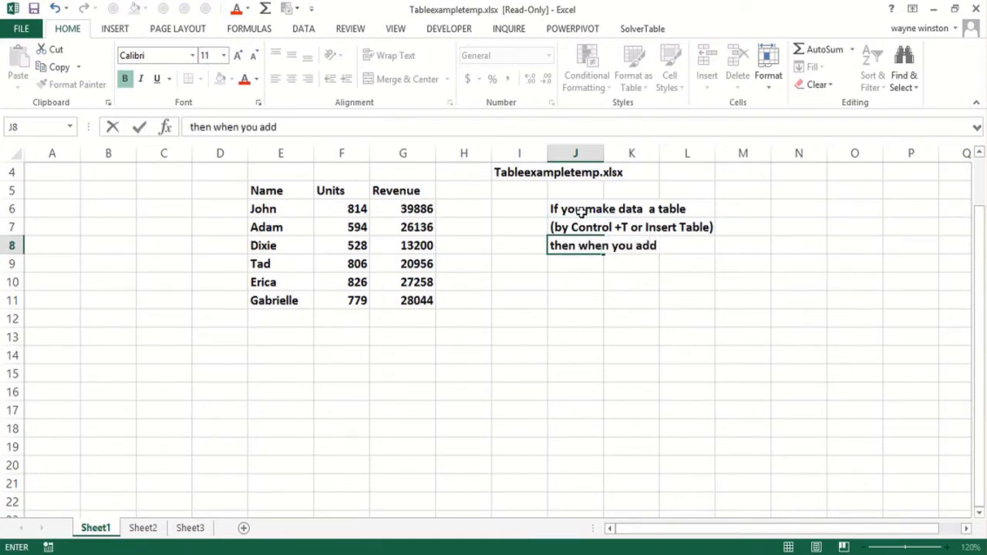
type("new rows ")
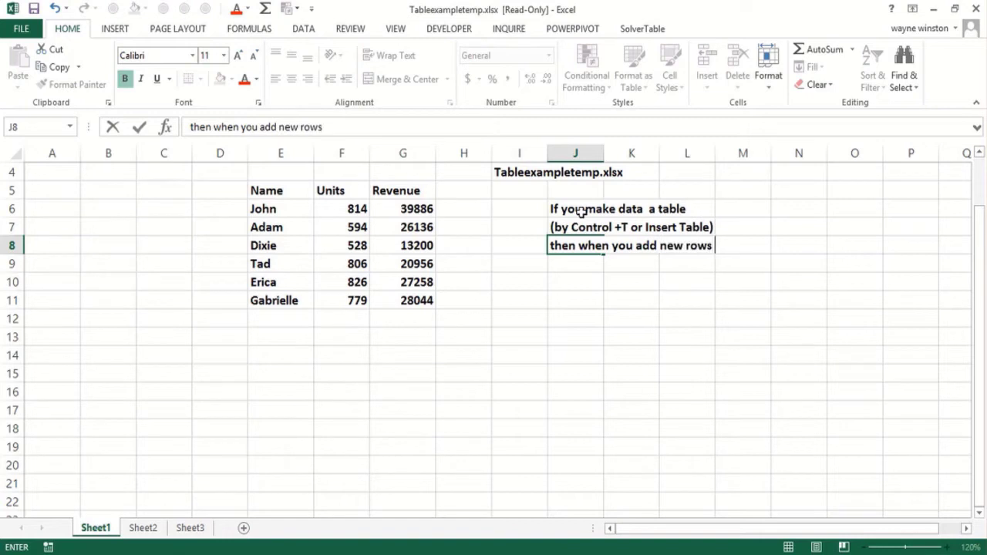
type("or colum")
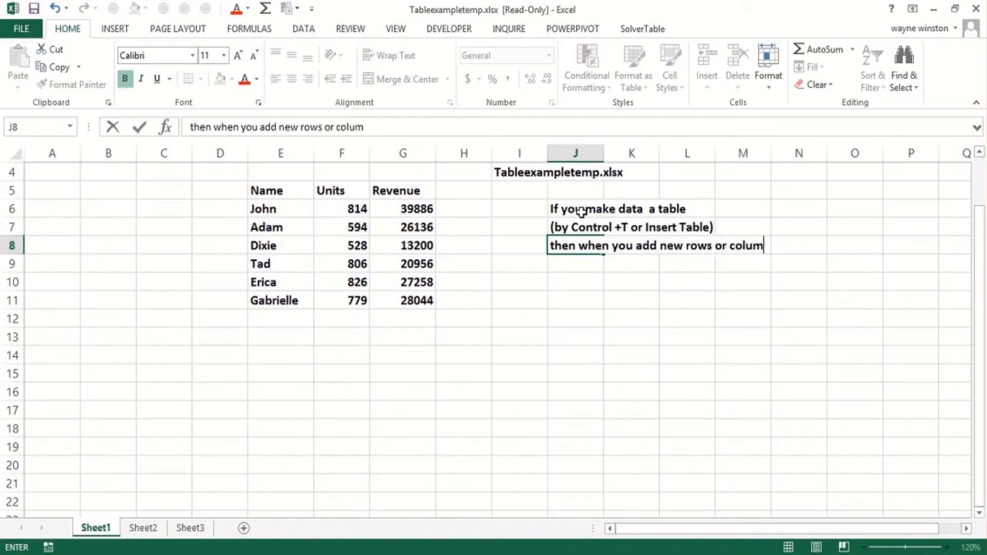
type("ns")
key("Return")
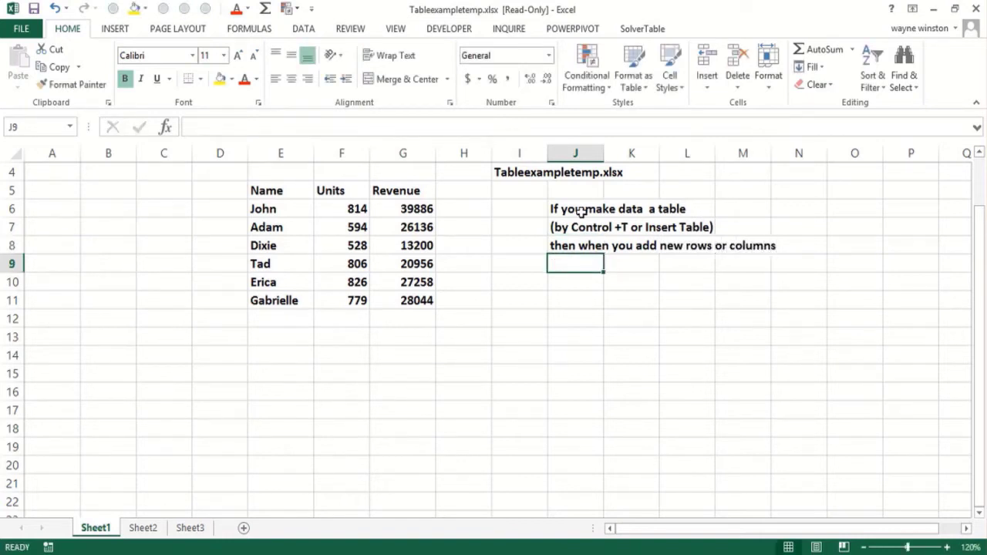
- Finish the note in cell J9 with "formatting, graphs, and formulas automatically update."
type("formattin")
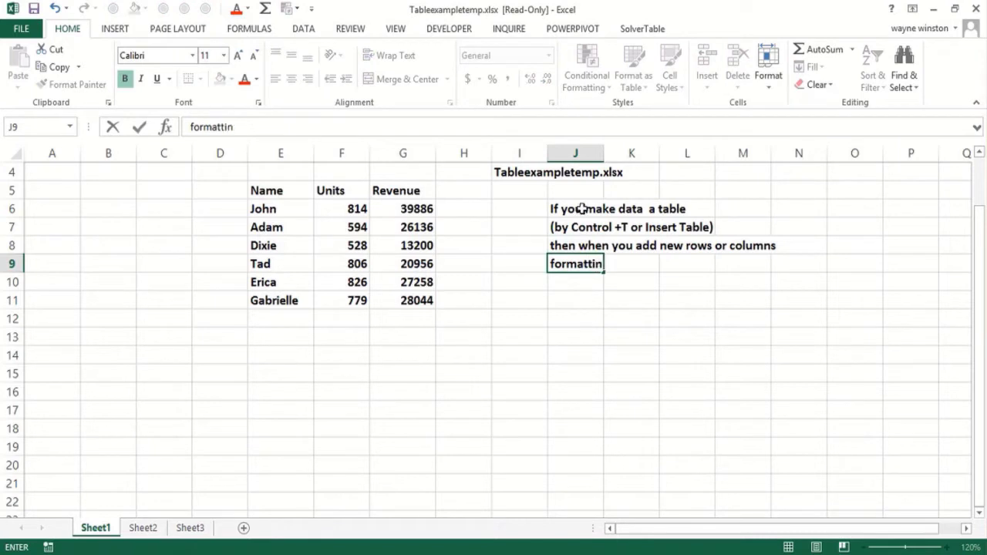
type("g, graphds")
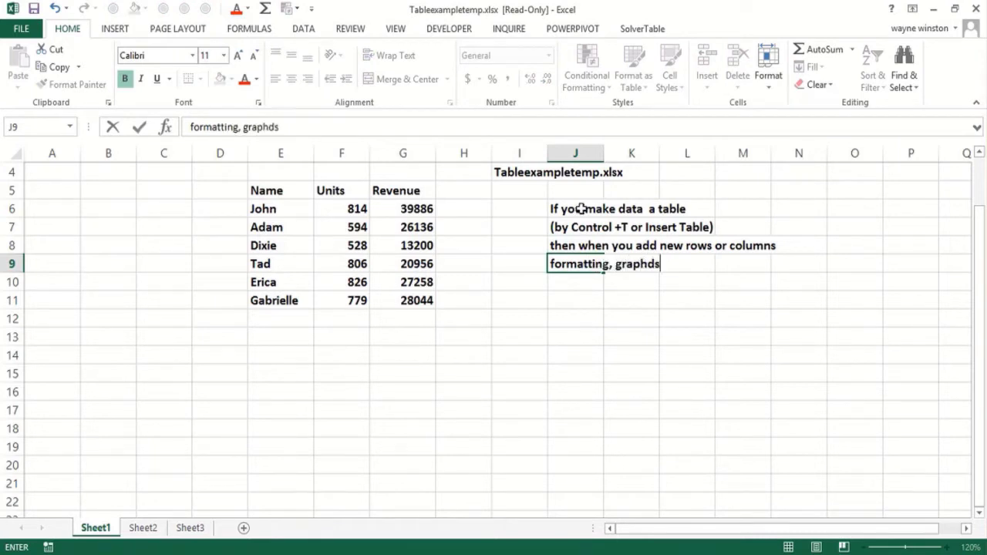
key("BackSpace")
key("BackSpace")
type(",")
key("BackSpace")
type("s, and ")
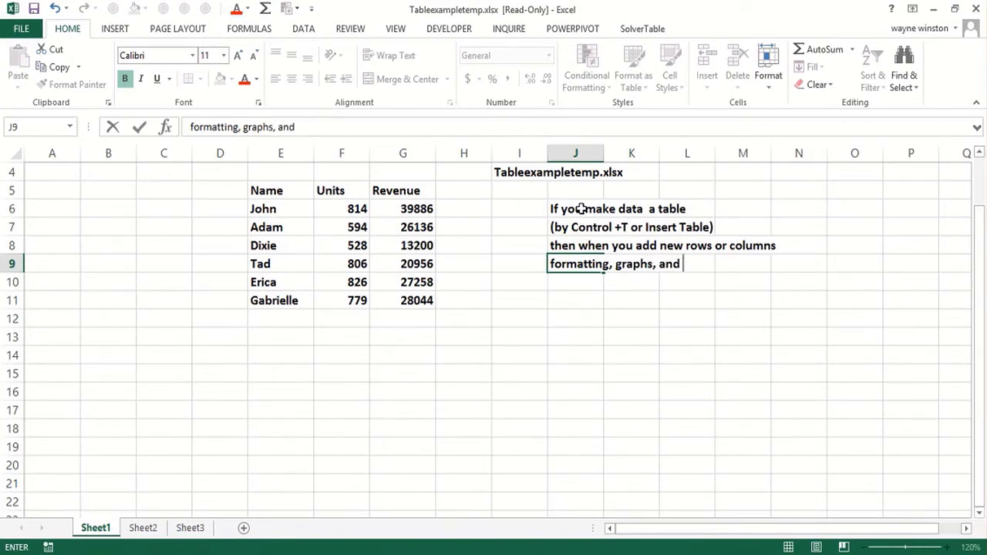
type("formulas ")
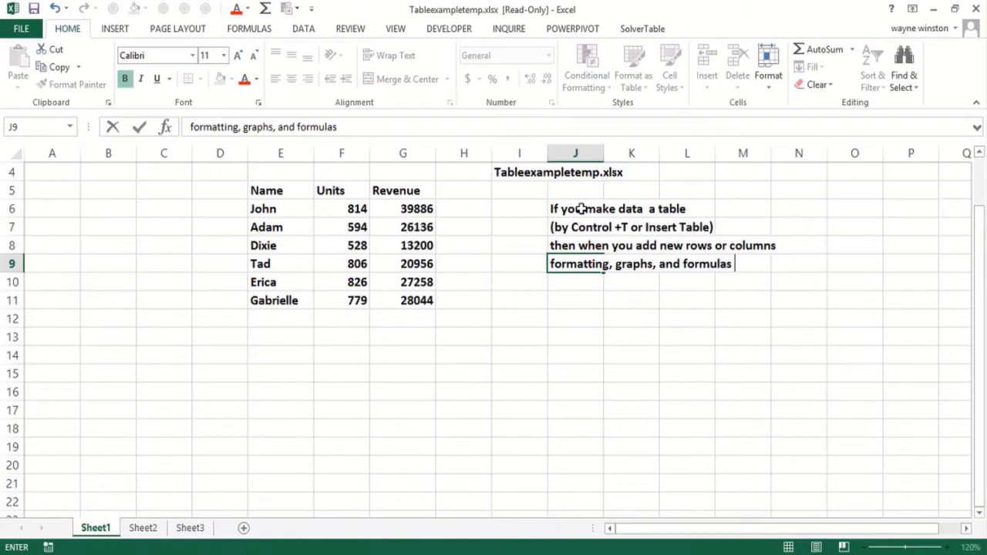
type("automatic")
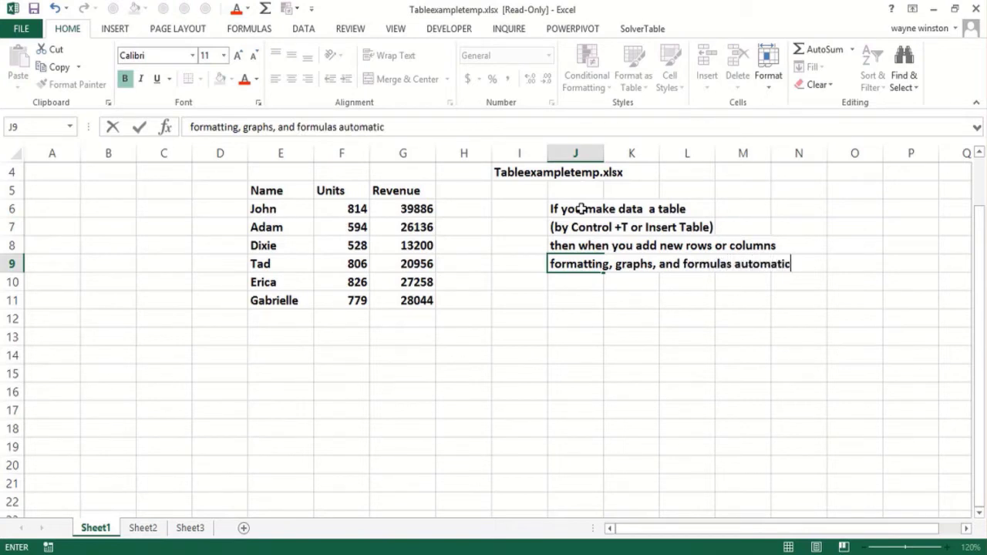
type("ally updat")
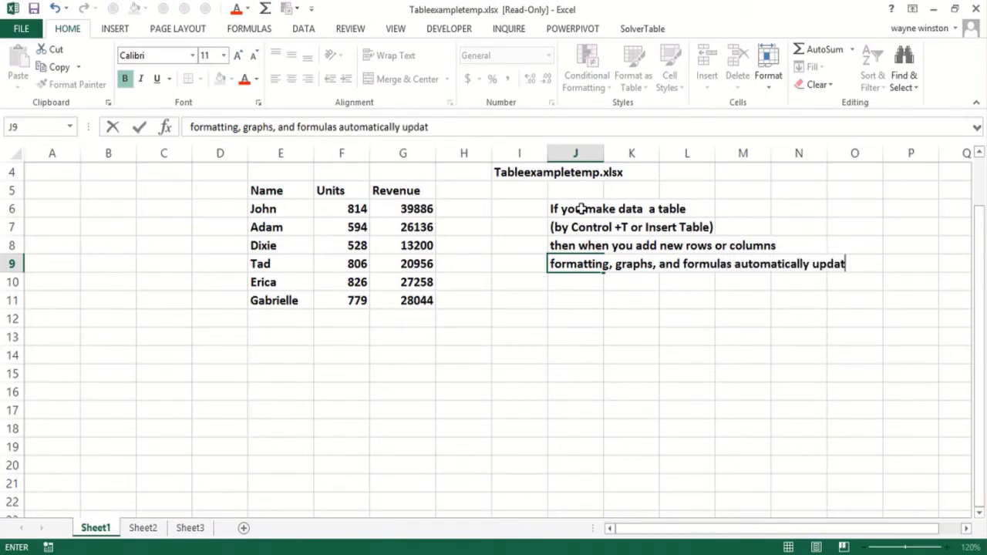
type("e.")
- Convert the Name, Units and Revenue data in E5:G11 into a table with headers
left_click_drag(275, 192, 393, 300)
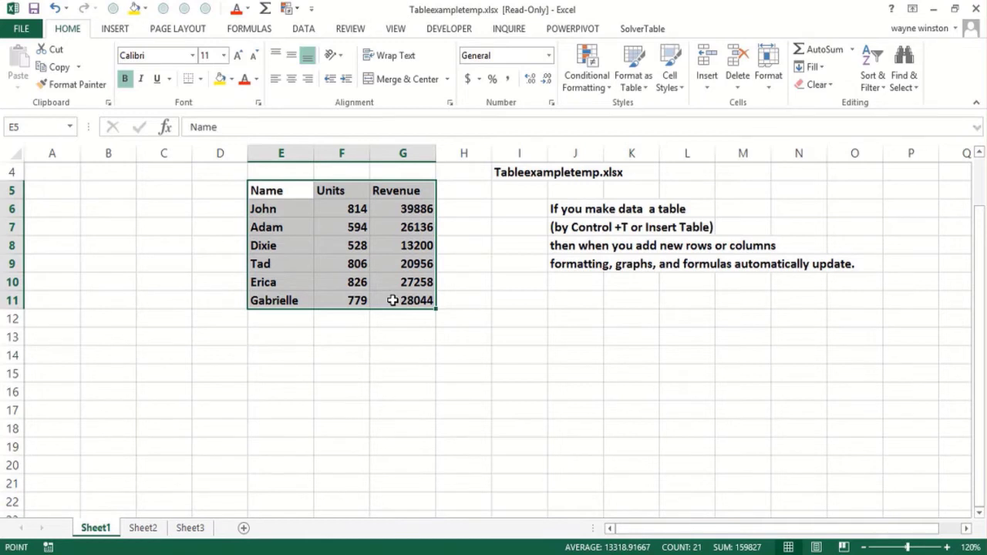
key("ctrl+t")
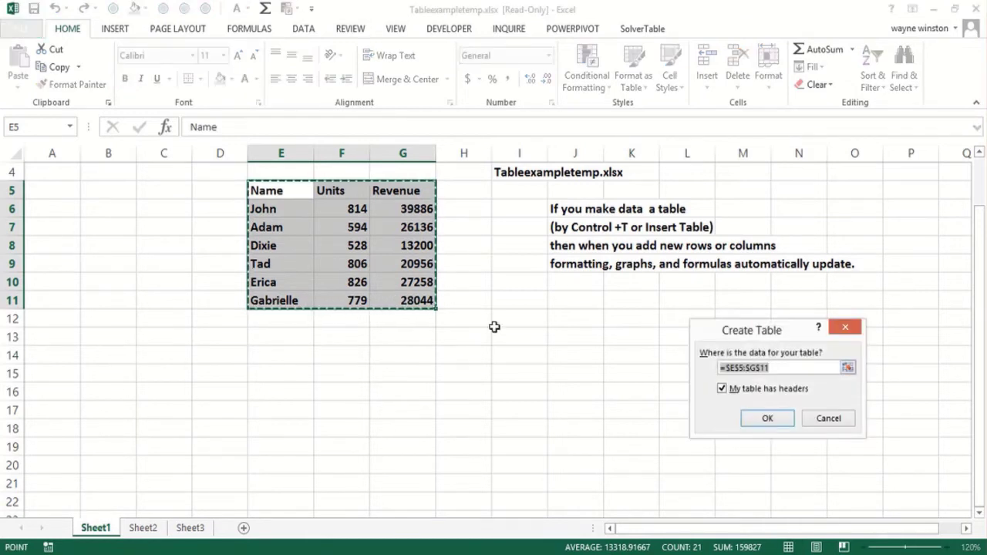
left_click(768, 419)
left_click(357, 298)
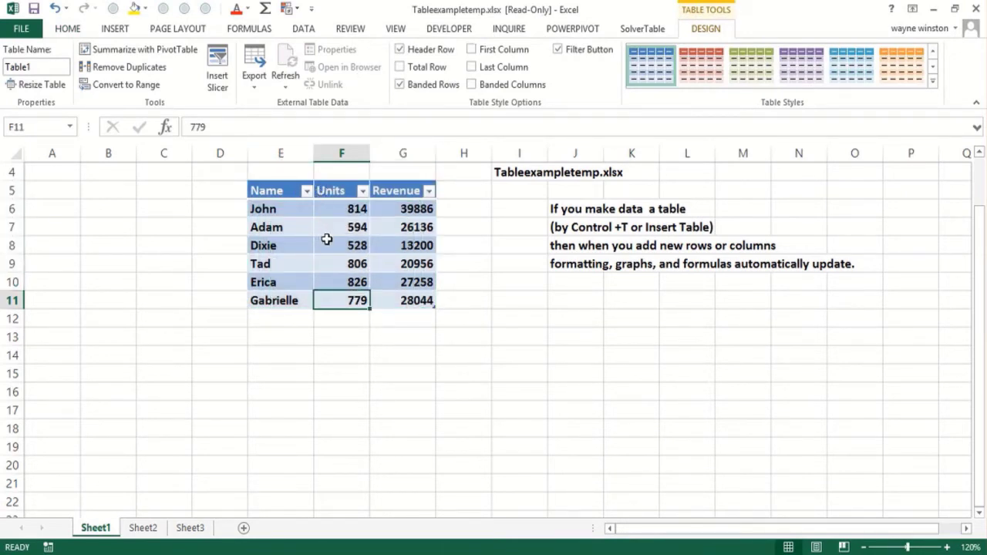
left_click(505, 370)
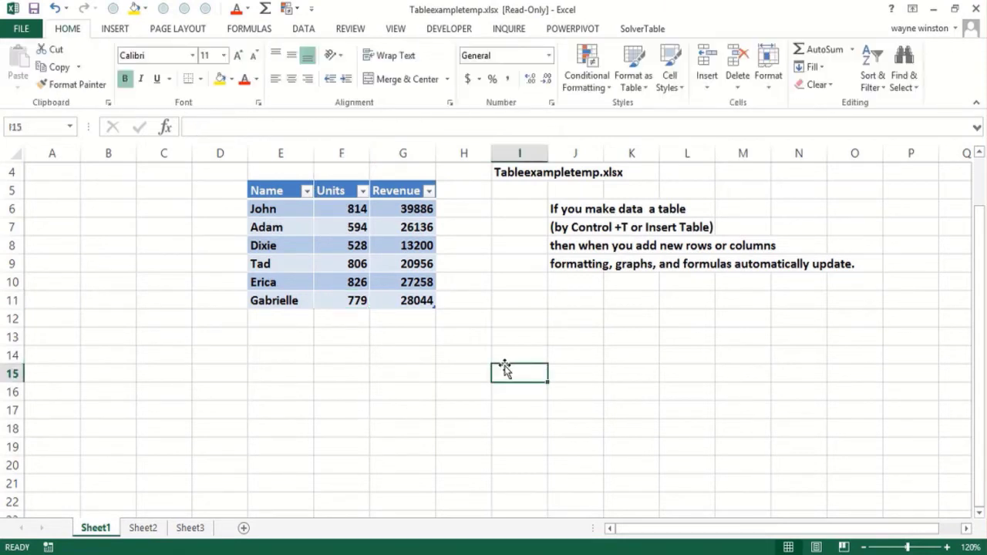
- Apply the red banded table style to the Name, Units and Revenue table
left_click(357, 280)
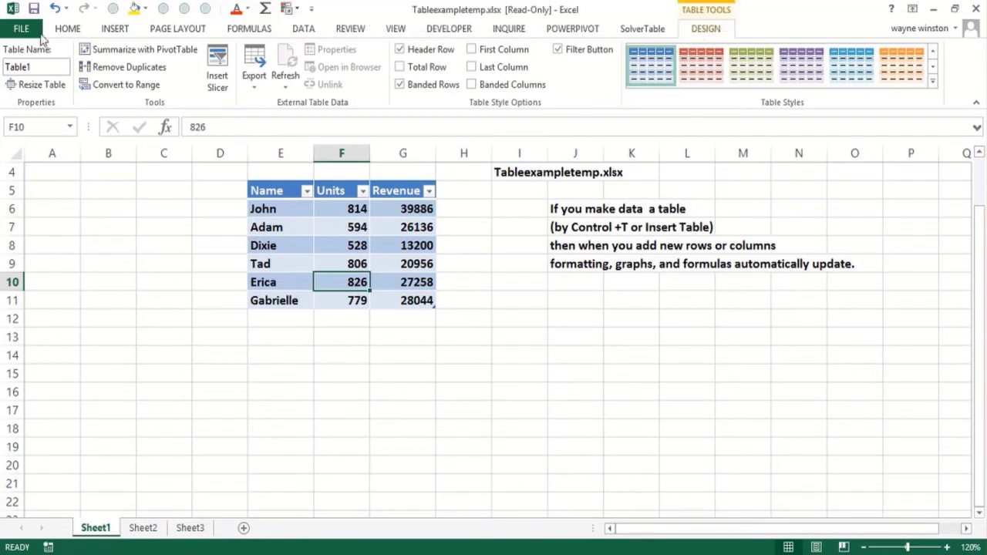
left_click(705, 68)
left_click(416, 379)
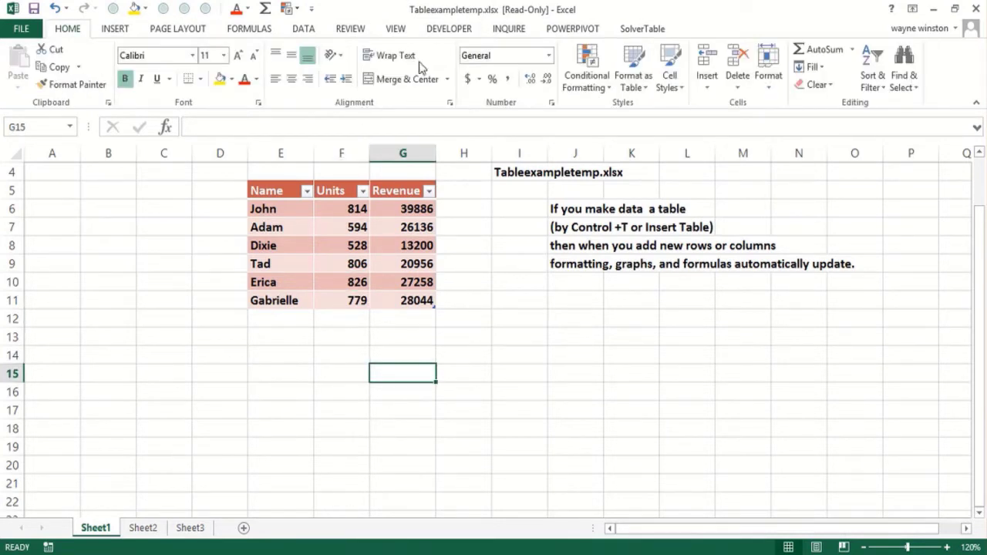
left_click(341, 263)
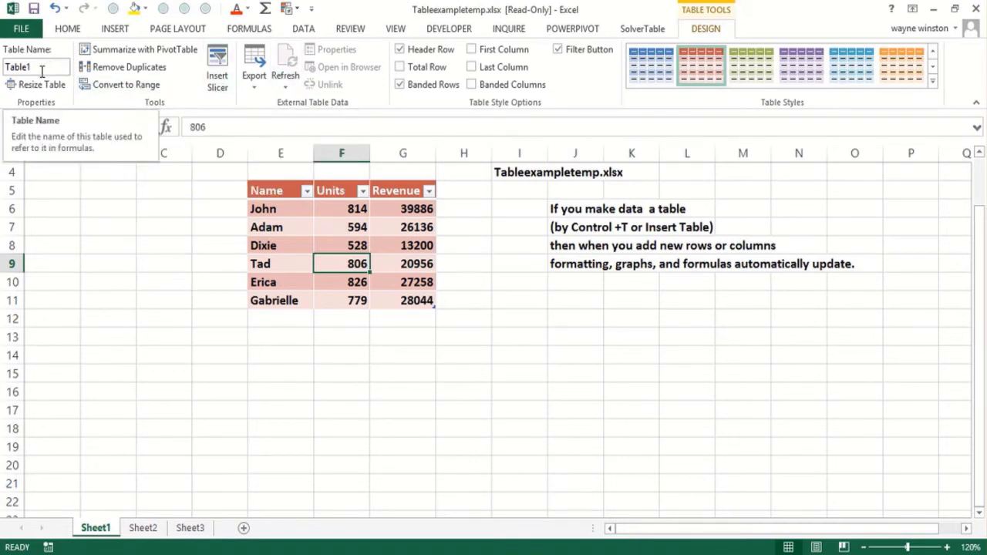
- Enter a SUM formula in cell A13 that totals the table's Revenue column
left_click(57, 337)
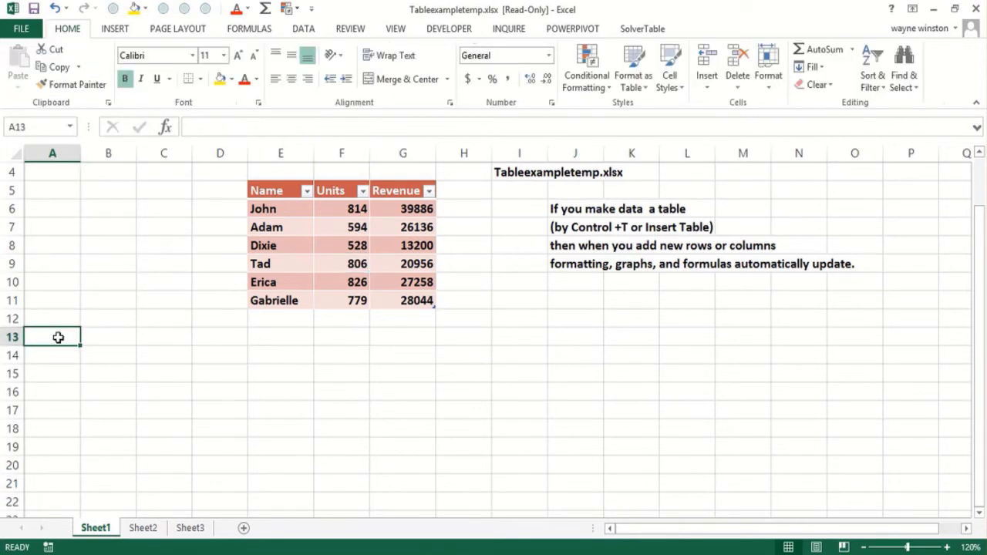
type("=sum")
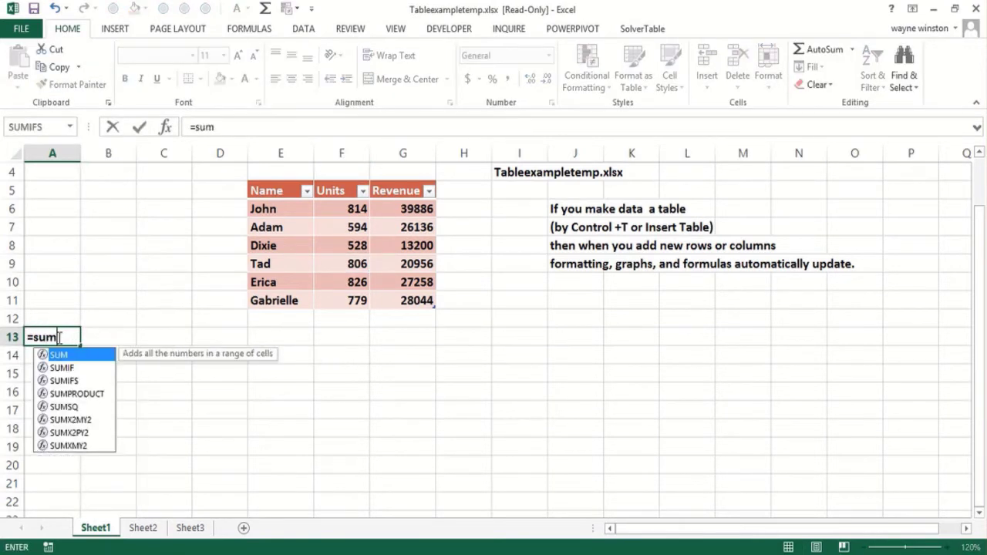
type("(")
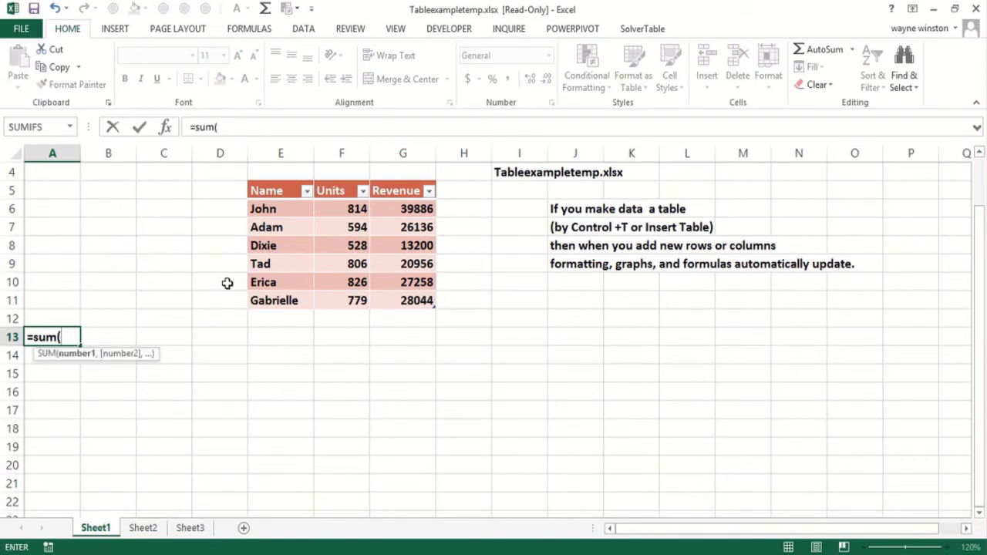
left_click_drag(409, 207, 406, 307)
type(")")
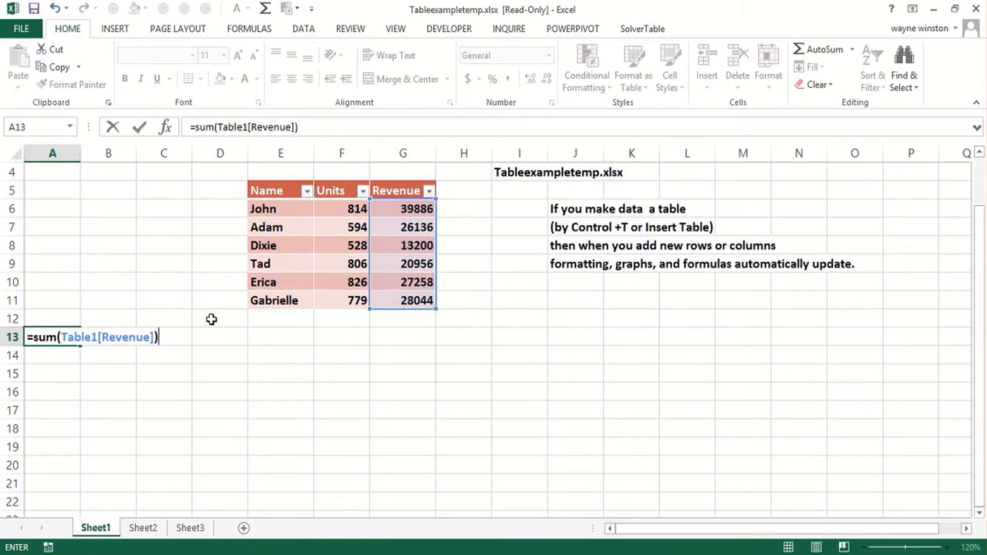
- Add a new row directly below the table with a person's name, 500 units and 5000 revenue, and check the total in A13
left_click(275, 322)
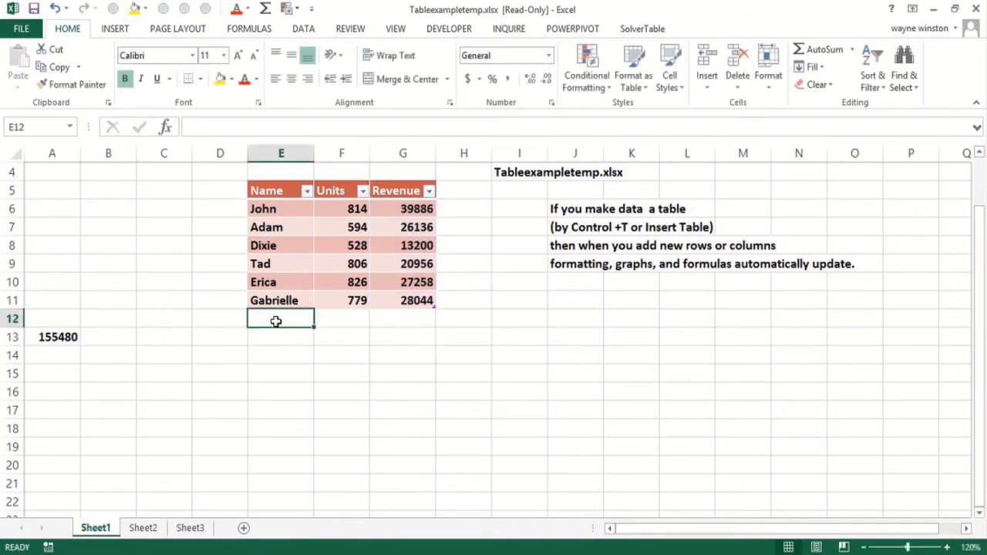
type("Curry")
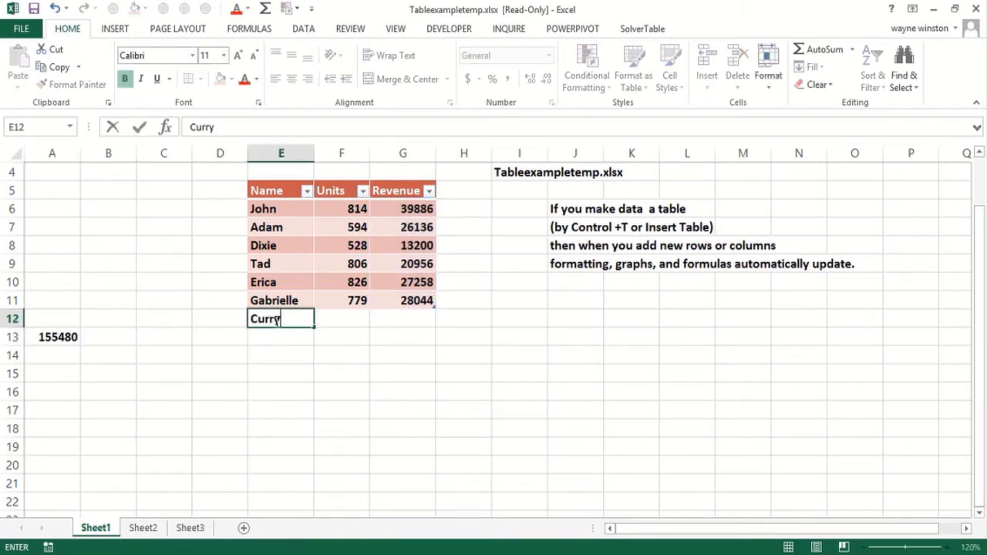
key("Tab")
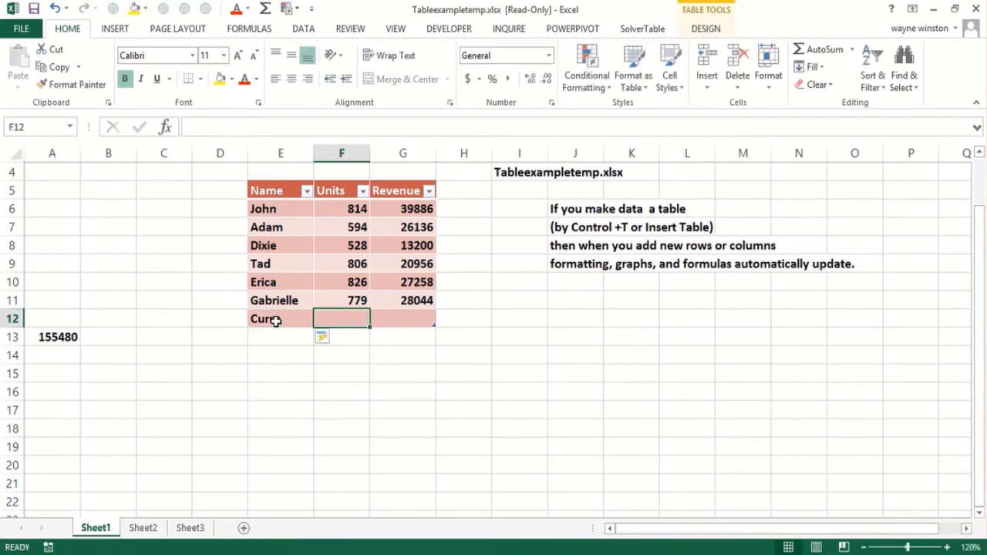
type("500")
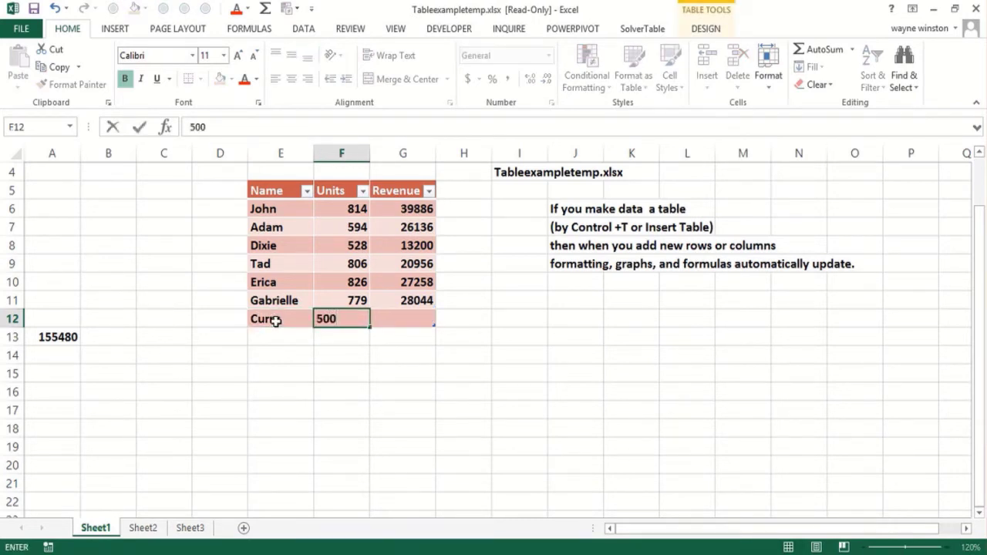
key("ctrl+Return")
key("Tab")
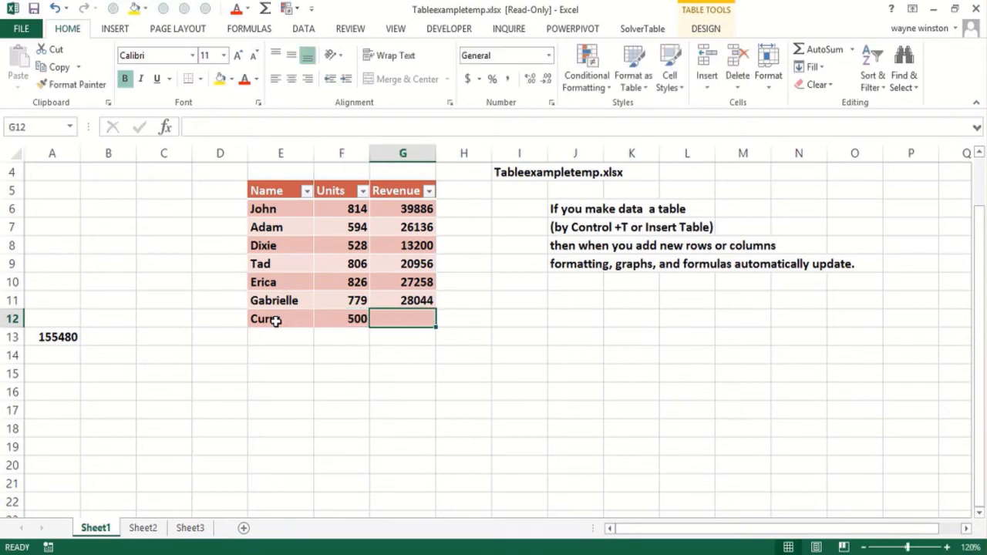
type("5000")
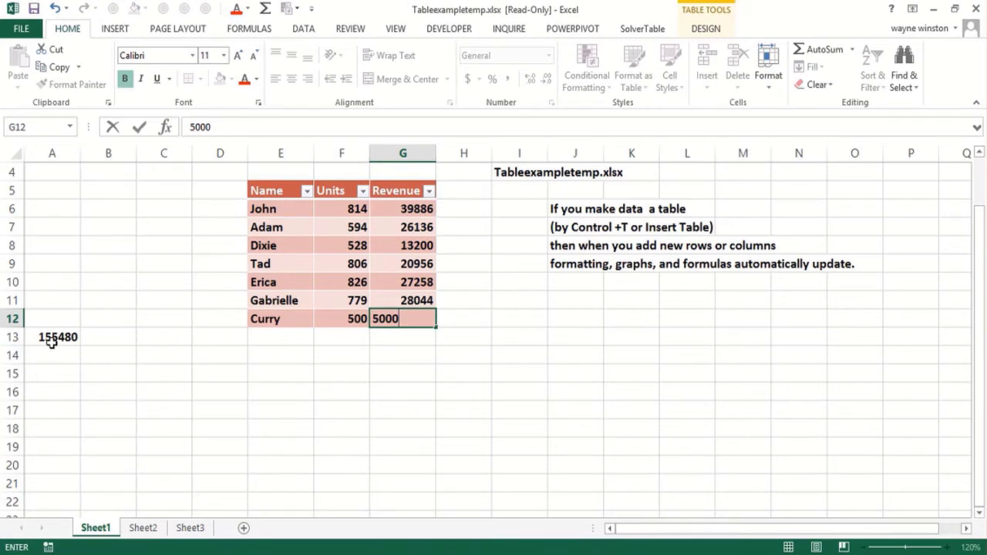
key("Return")
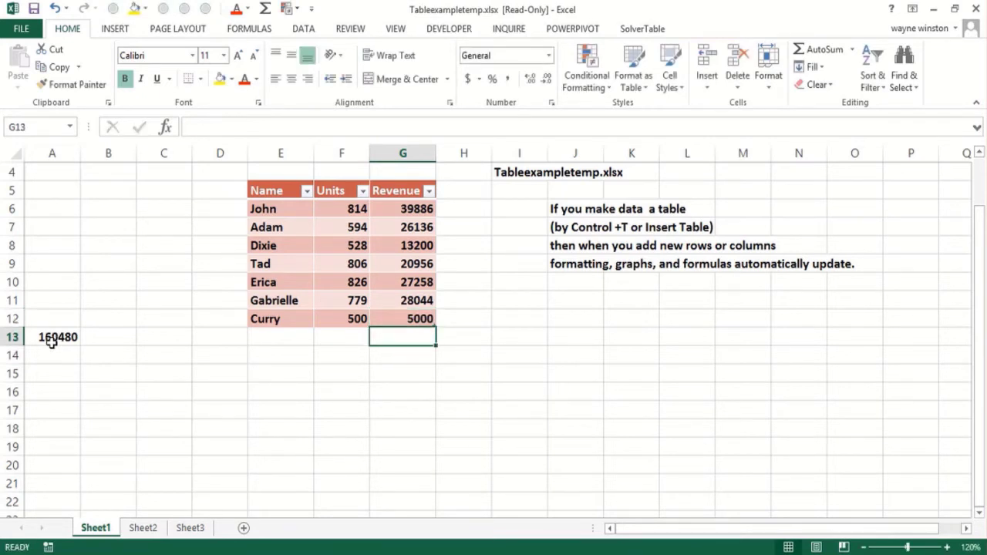
left_click(51, 343)
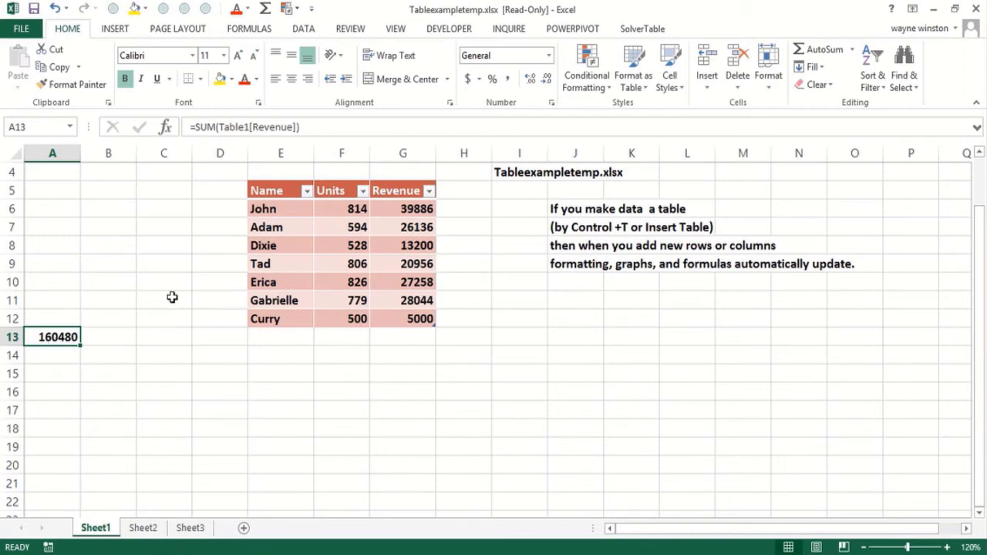
- Extend the table with a new column headed Price in H5
left_click(476, 190)
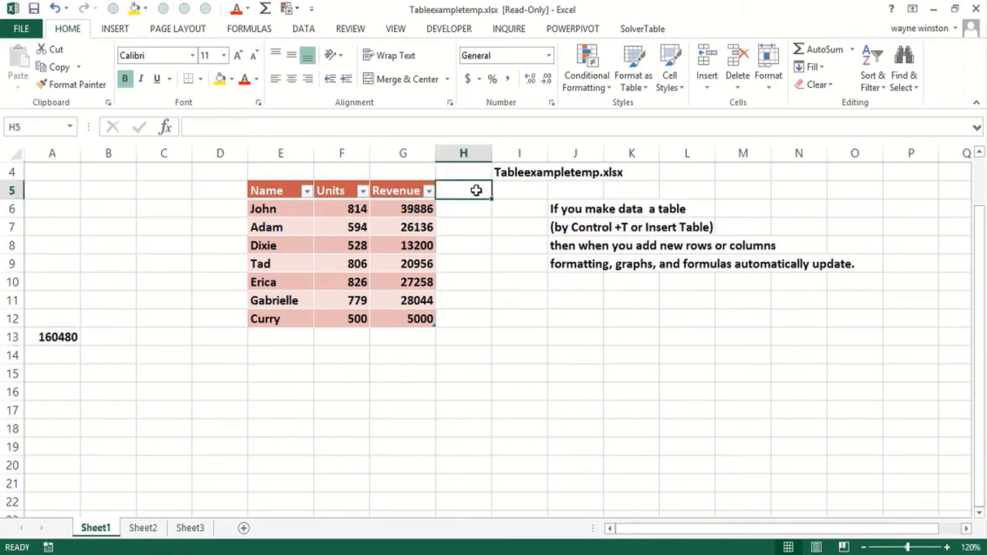
type("Price")
key("Return")
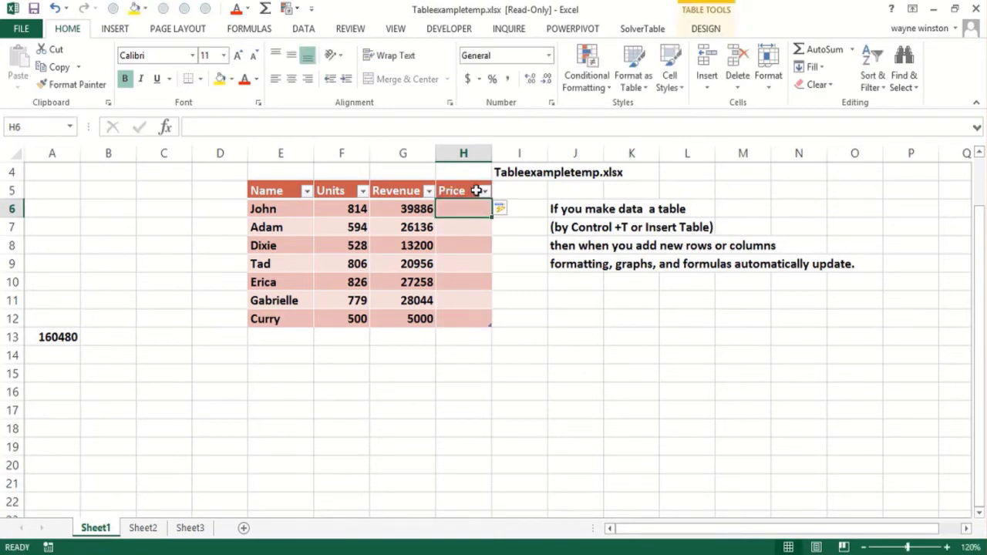
type("=")
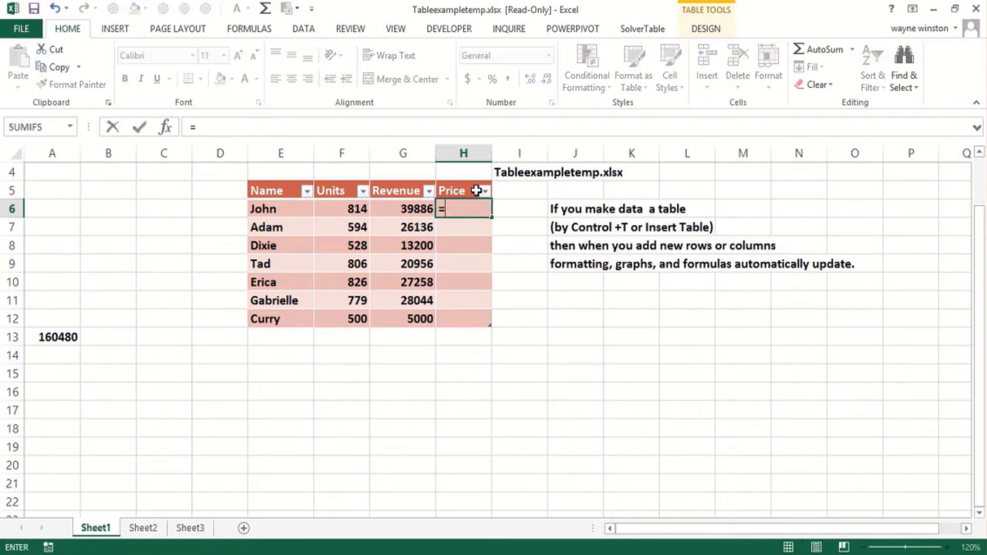
left_click(402, 209)
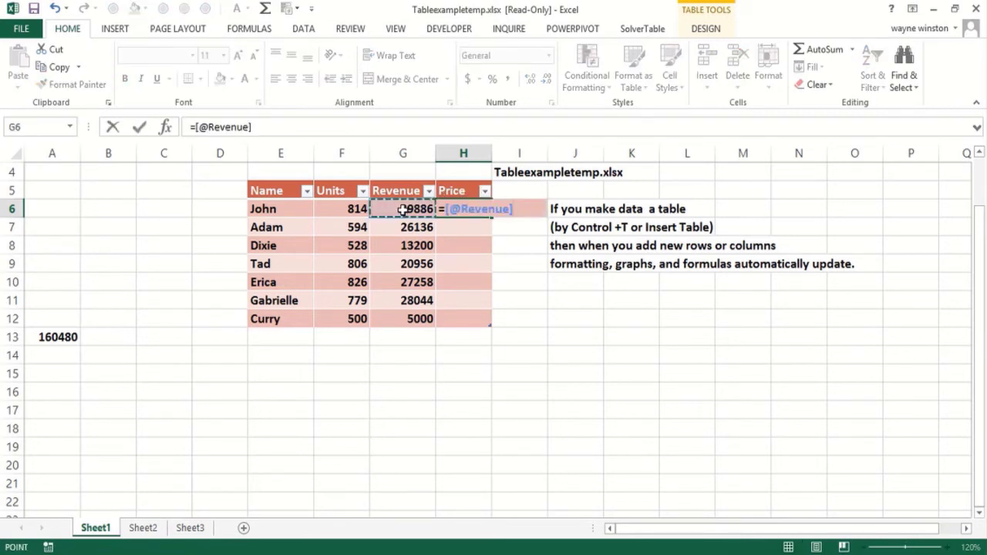
type("/")
left_click(333, 206)
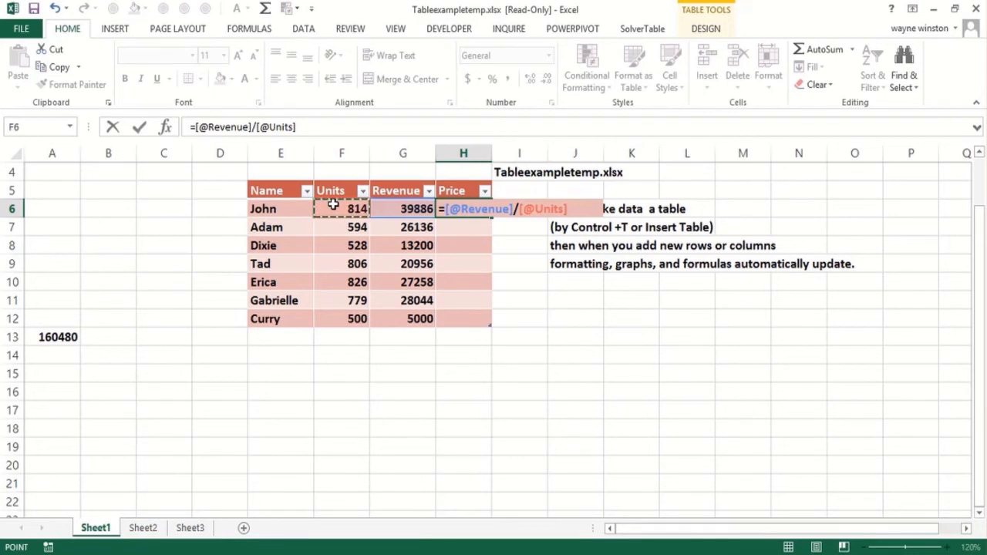
key("Return")
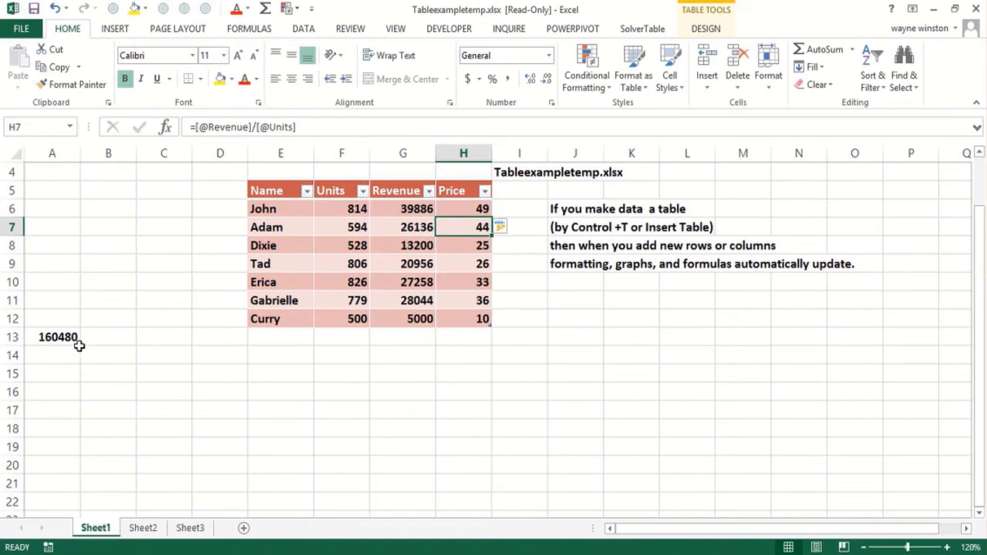
- Rename the table Sales and check the table reference in the formula in A13
left_click(716, 31)
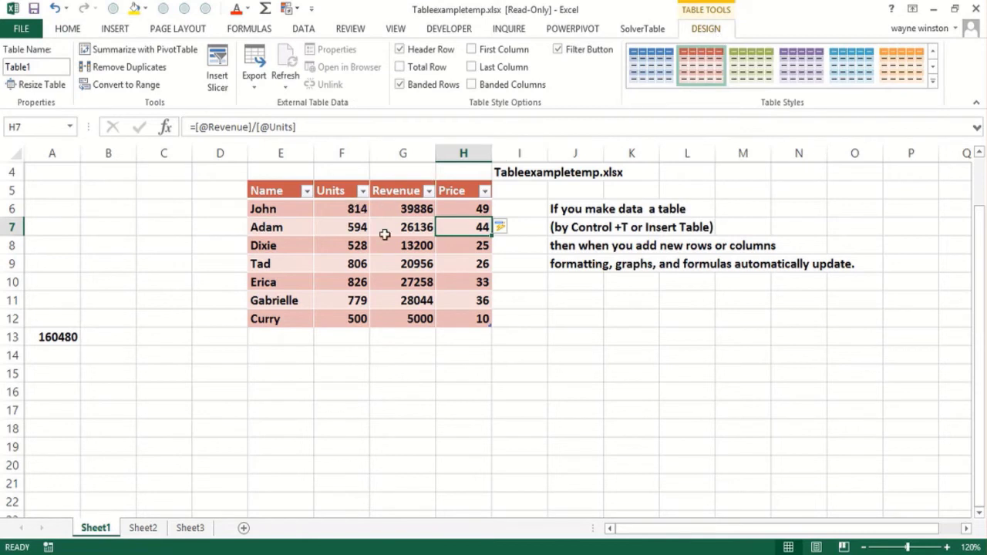
double_click(21, 69)
left_click_drag(5, 69, 52, 70)
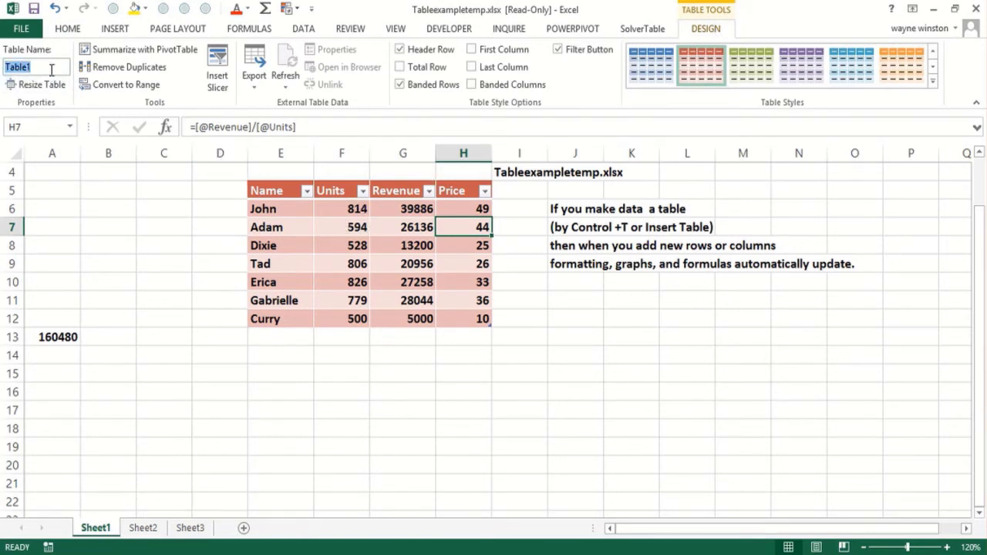
type("Sales")
left_click(123, 341)
left_click(69, 336)
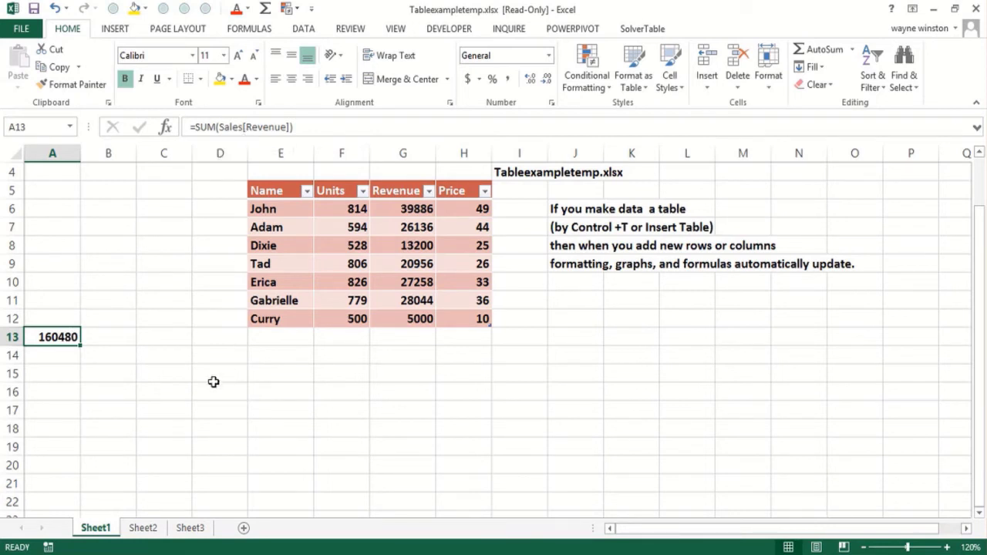
left_click(178, 373)
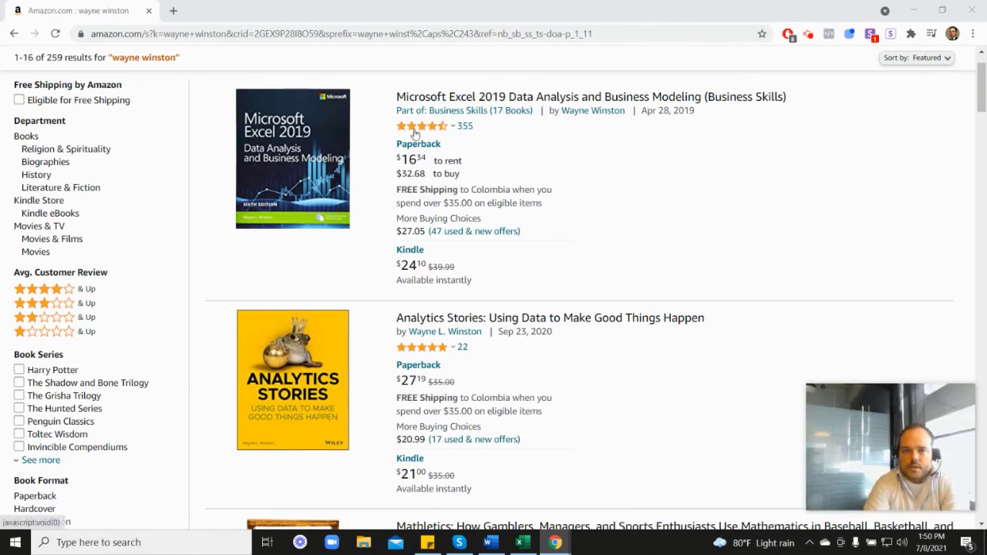
- Look through the book search results on Amazon in the browser for the Marketing Analytics title
mouse_move(423, 133)
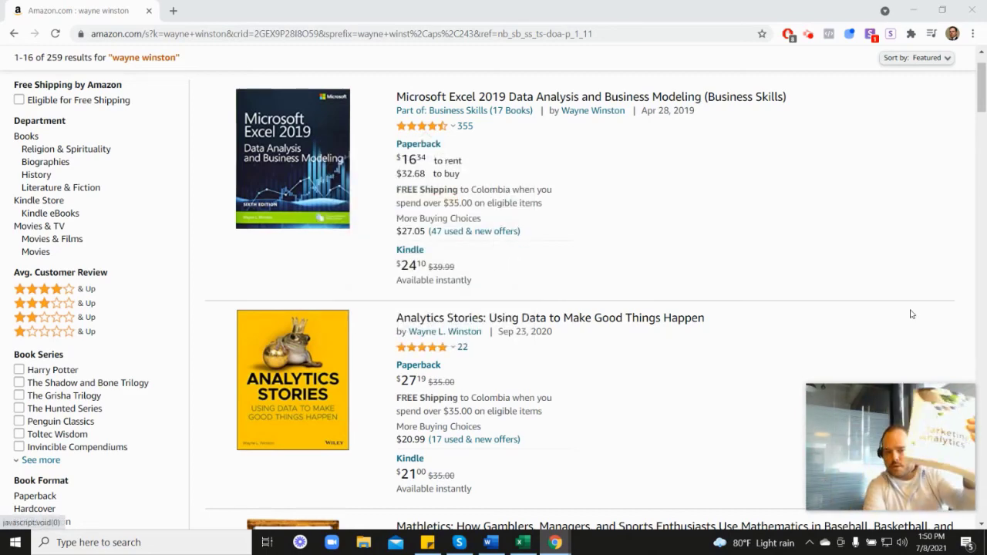
scroll(911, 314, "down", 6)
scroll(806, 382, "down", 2)
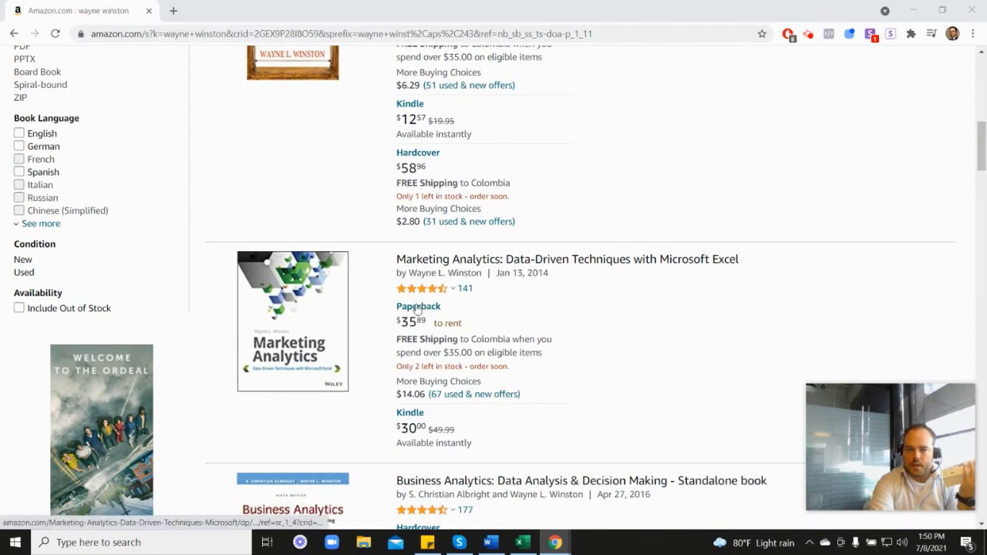
mouse_move(436, 292)
scroll(574, 293, "up", 5)
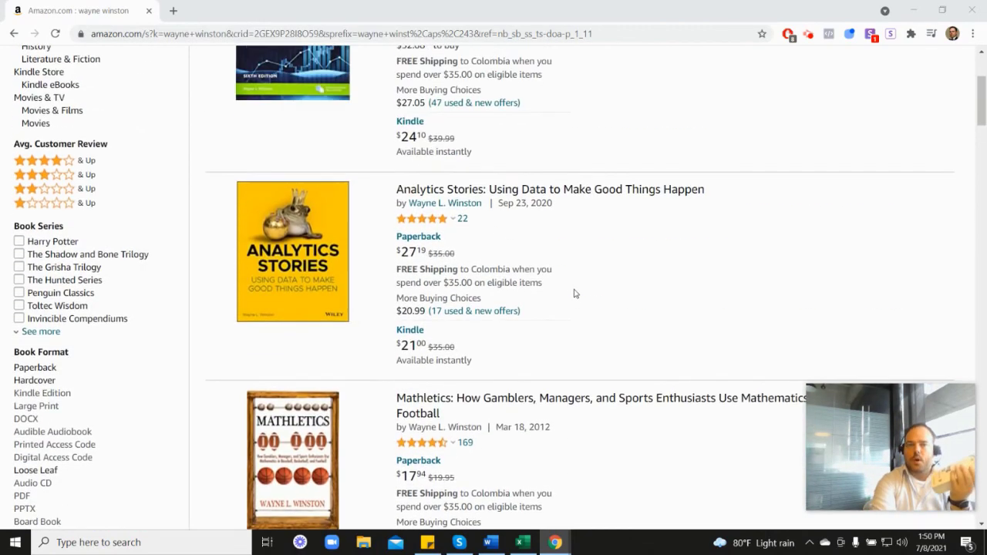